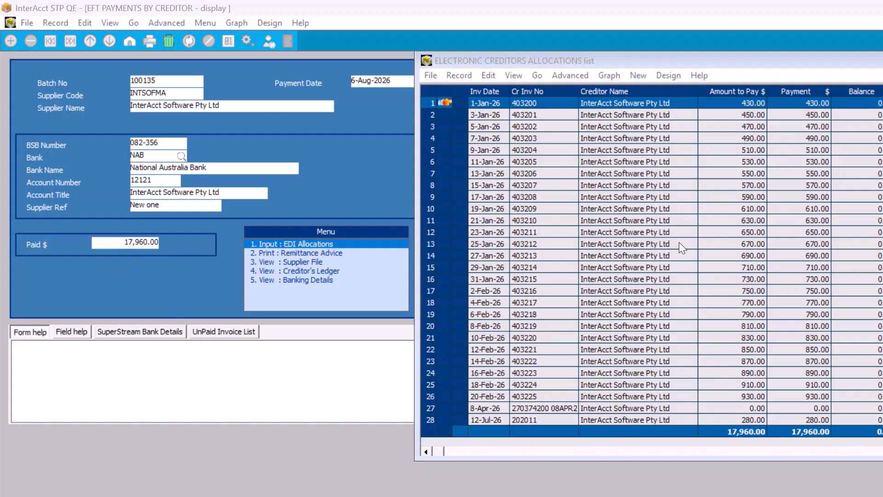
Step: Check the supplier's unpaid invoice list, and delete all records from the EDI allocations of batch 100135
click(217, 332)
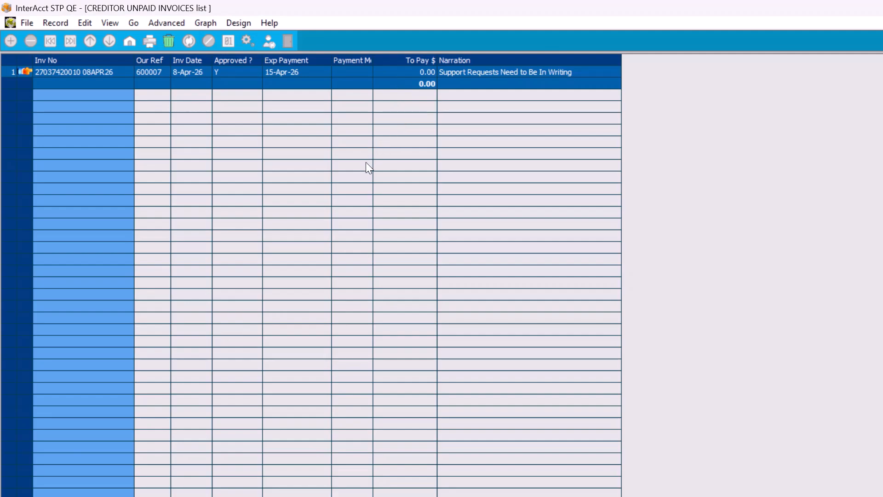
key(Escape)
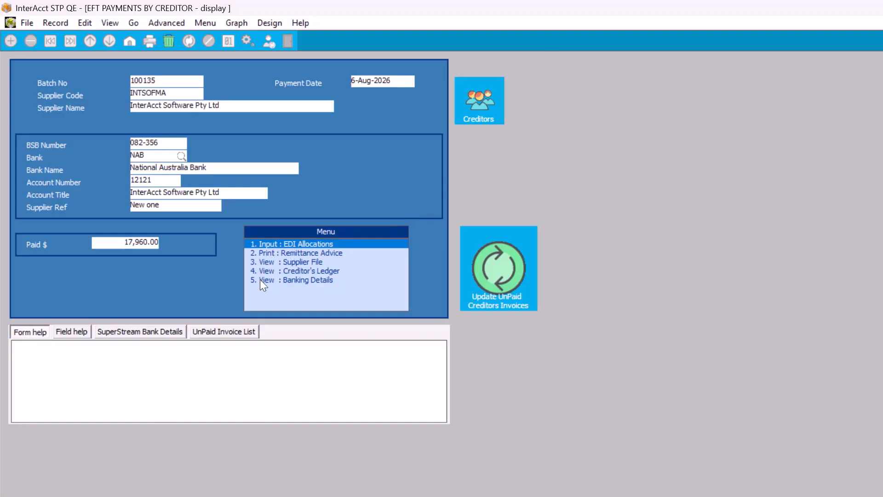
double_click(317, 244)
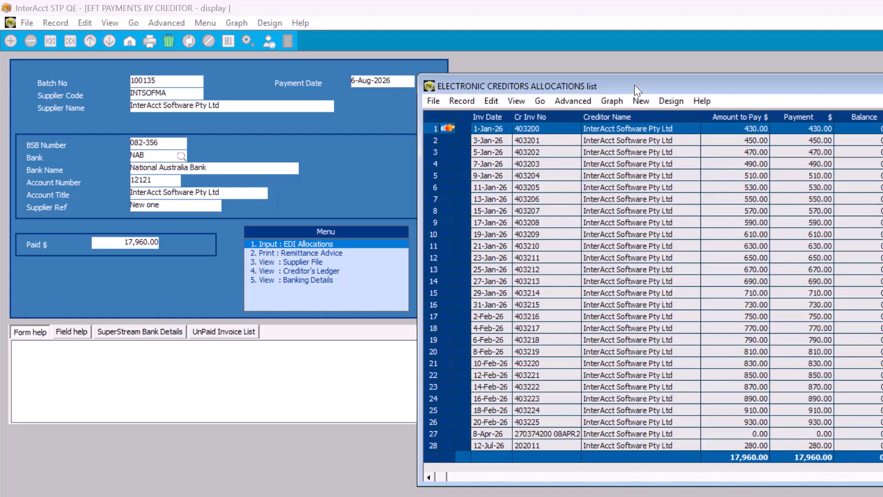
key(Delete)
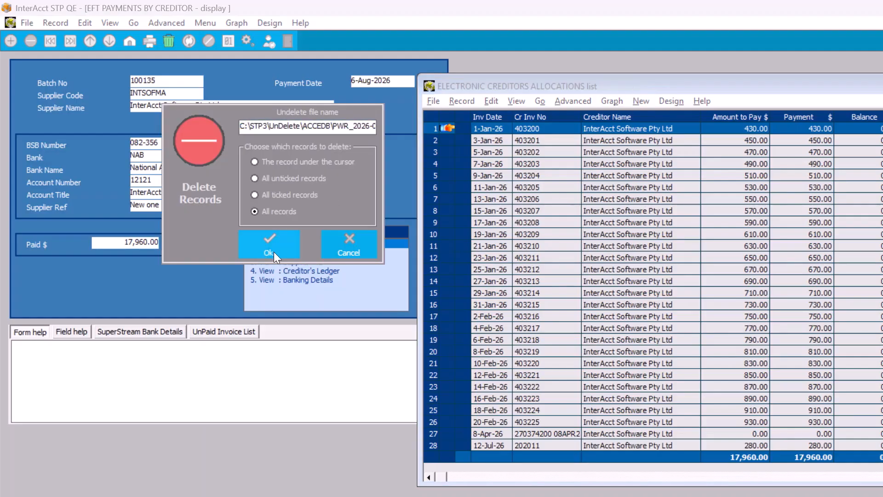
click(272, 252)
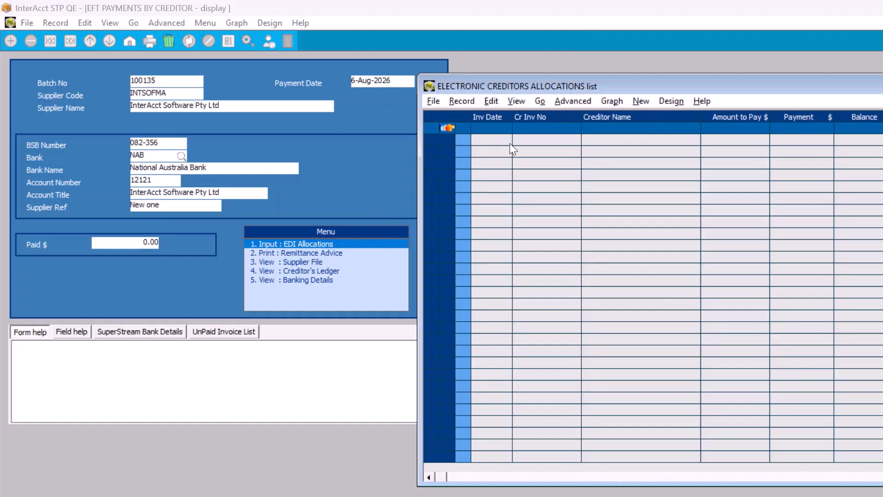
Step: Examine the deleted allocation files available for undeleting, including those deleted by any user, without restoring any
click(459, 102)
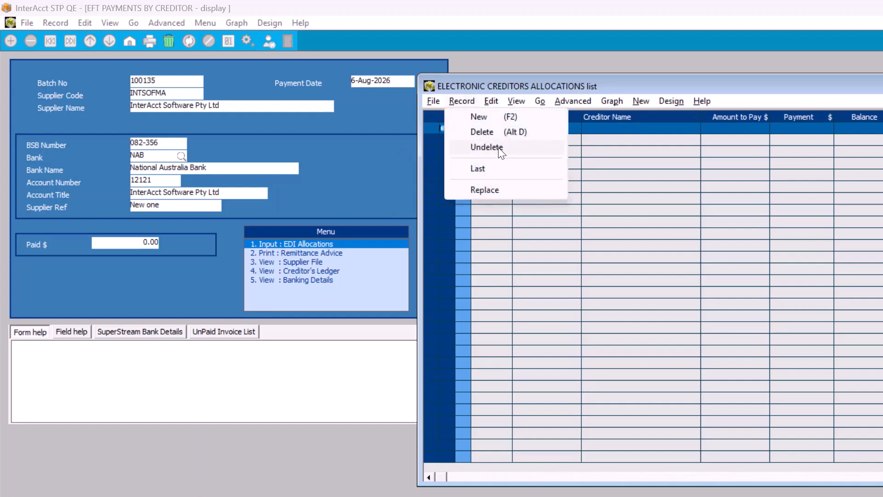
click(498, 147)
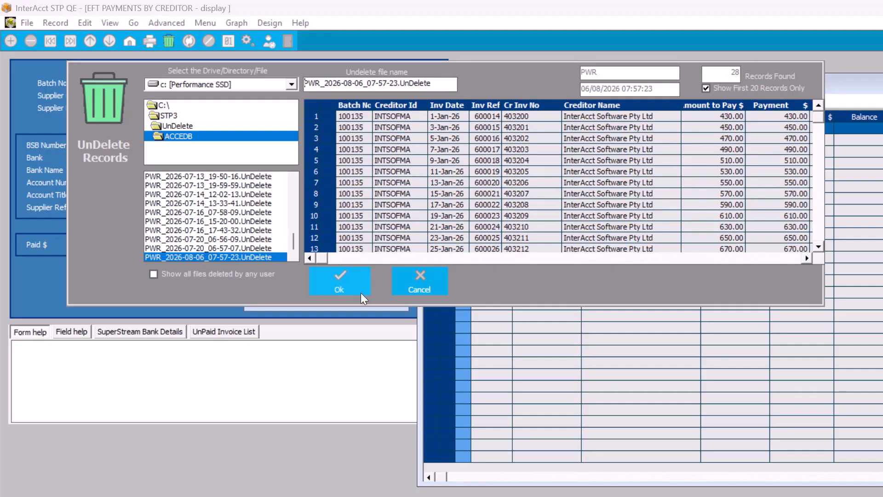
click(434, 282)
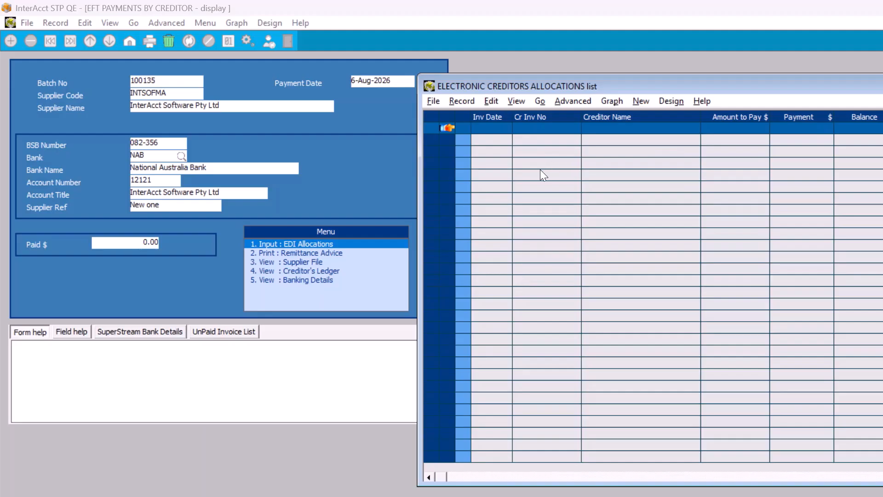
click(458, 100)
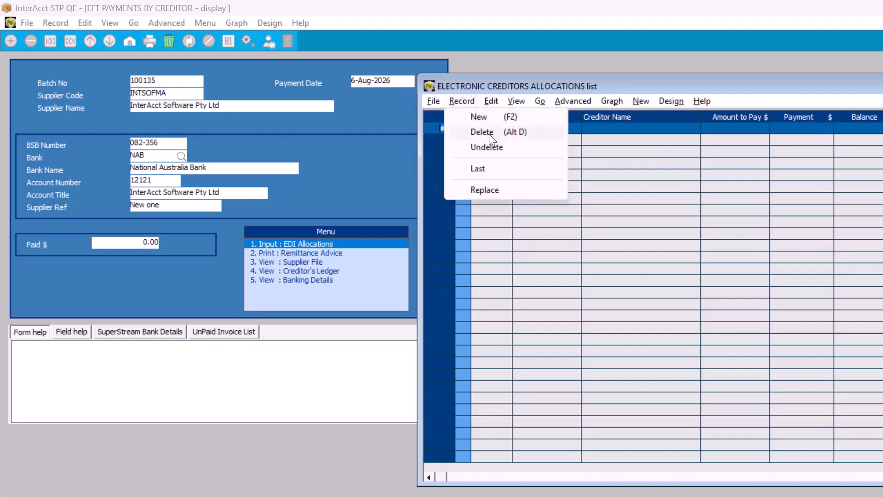
click(492, 145)
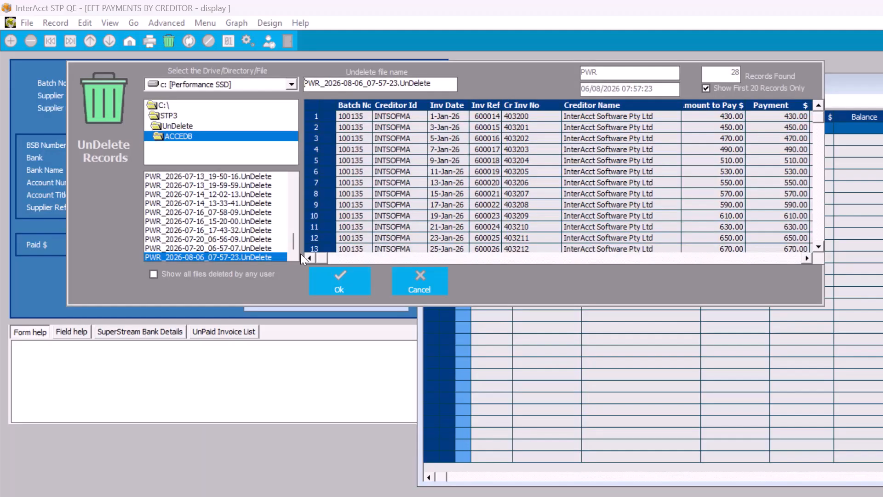
click(150, 274)
click(423, 281)
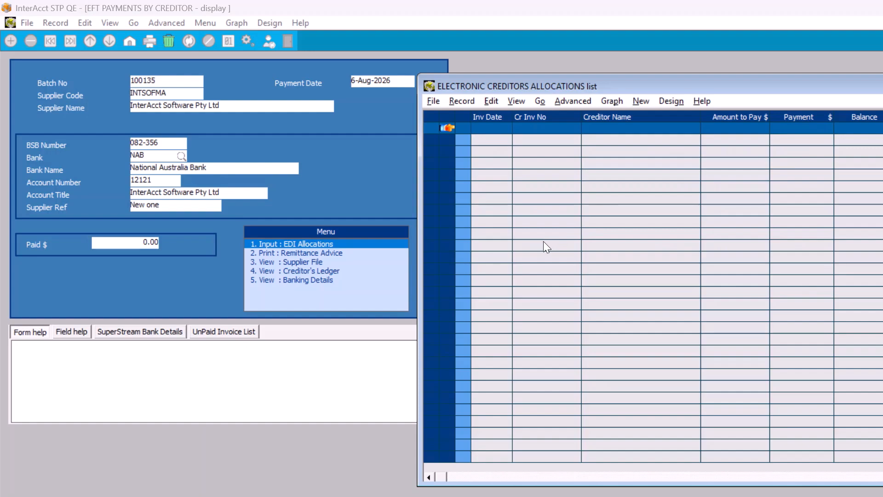
Step: Examine the unpaid invoices offered for Cr Inv No in a new allocation record, and leave without adding it
double_click(433, 137)
drag(229, 304, 345, 196)
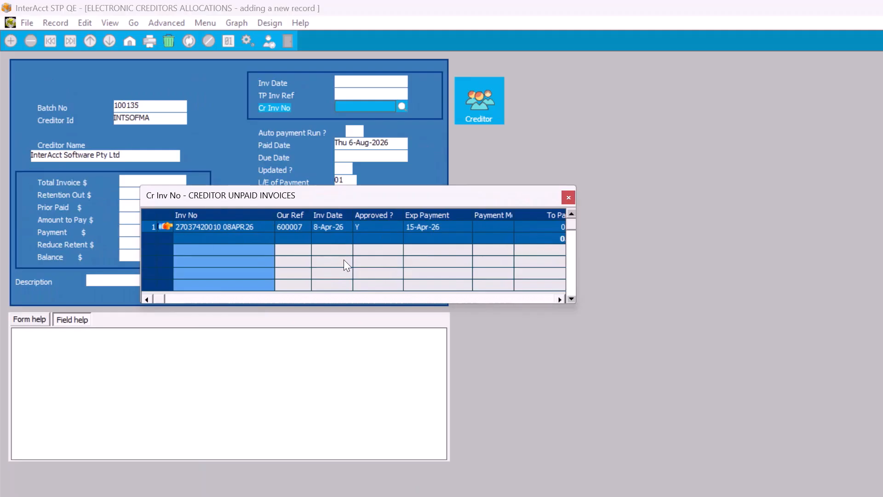
key(Escape)
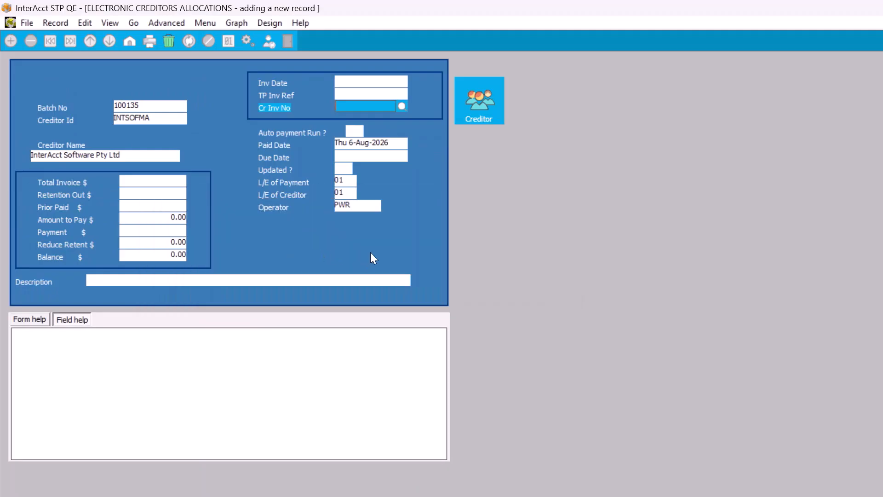
key(Escape)
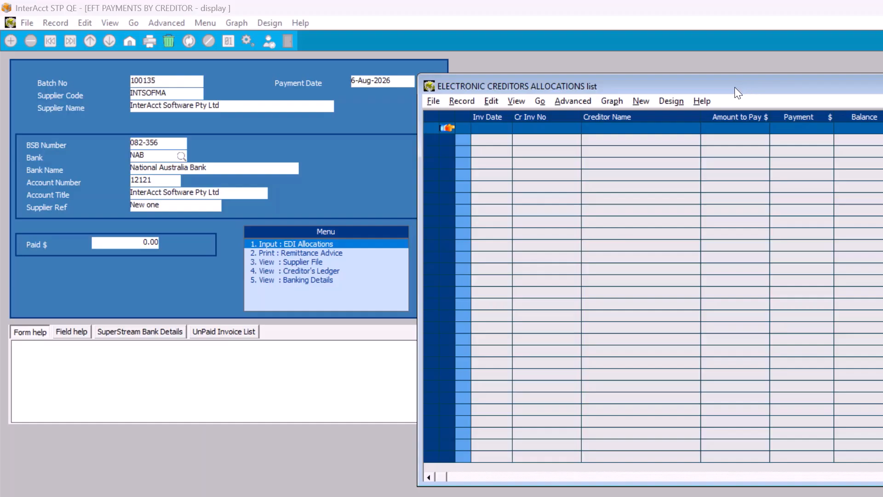
Step: Close the empty EDI allocations list and delete the INTSOFMA payment record from batch 100135
drag(738, 86, 677, 87)
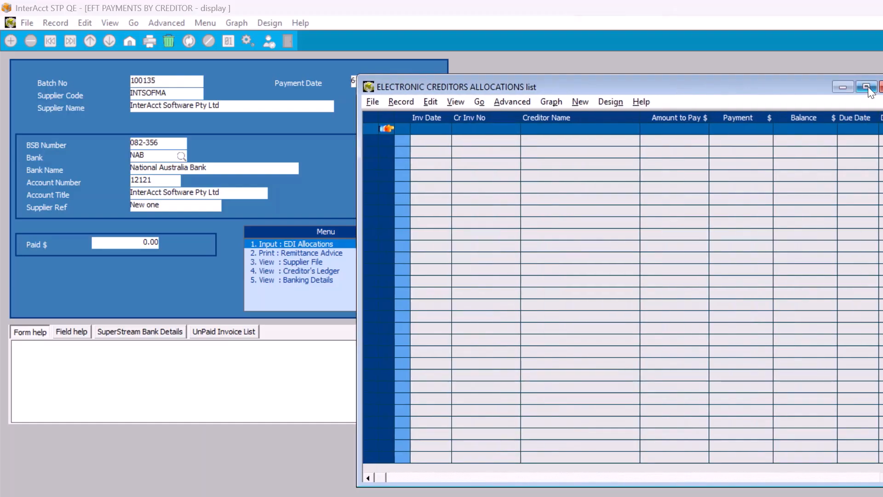
click(881, 87)
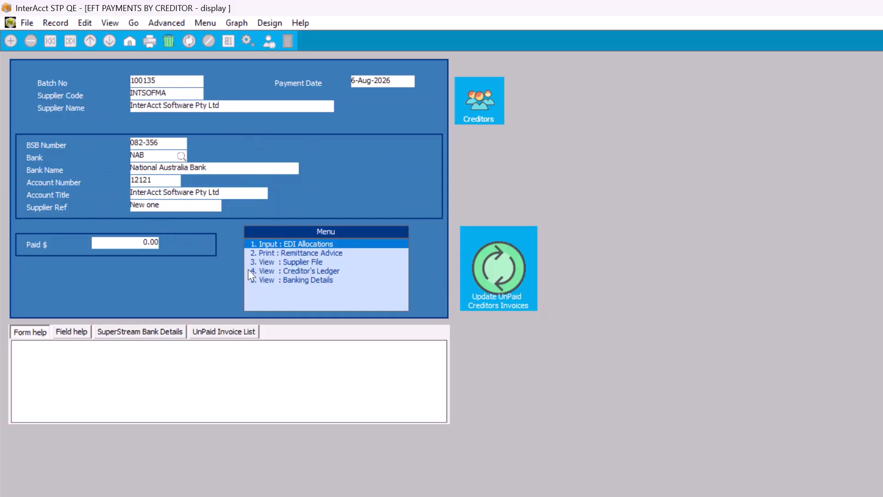
double_click(307, 243)
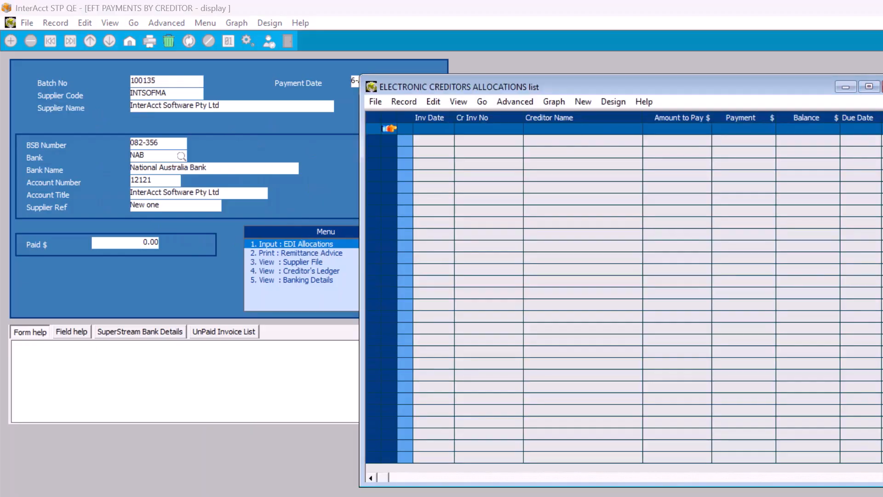
click(882, 86)
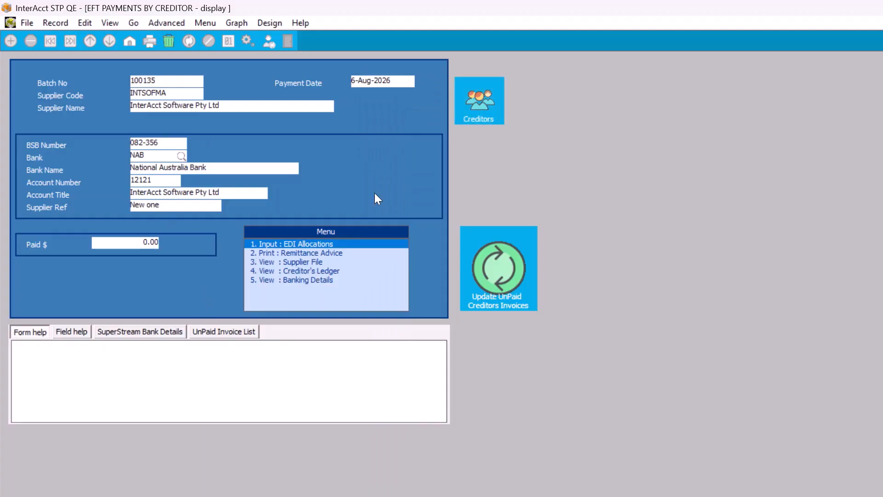
key(Delete)
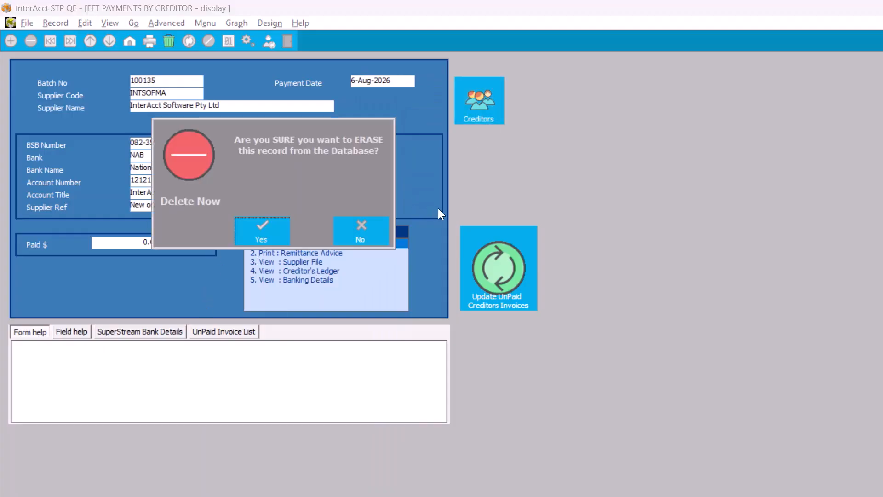
click(262, 238)
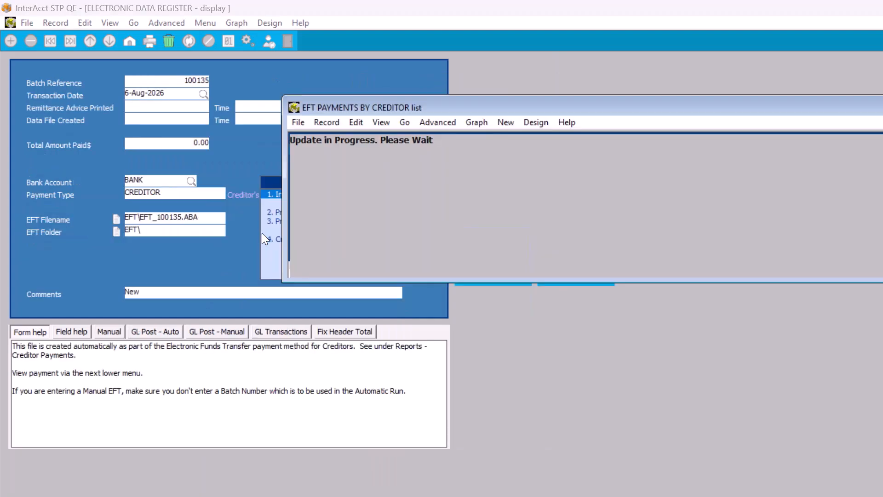
Step: Add a new EFT payment record to batch 100135 for supplier INTSOFMA, found by searching for "in"
key(Insert)
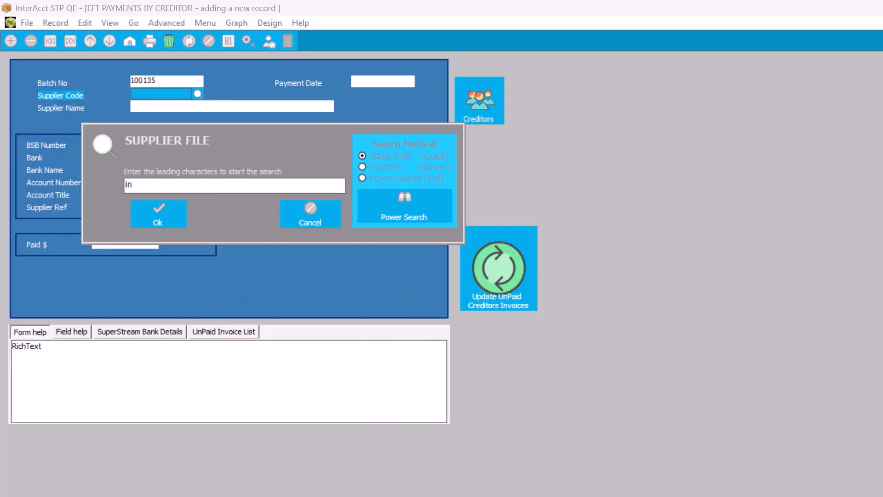
key(Return)
key(Return)
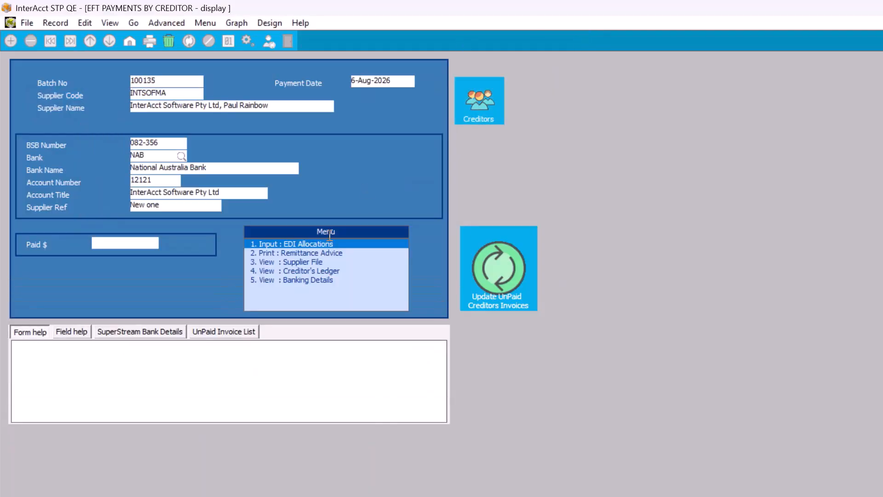
Step: Review the new payment's EDI allocations and the supplier's unpaid invoice list
click(290, 244)
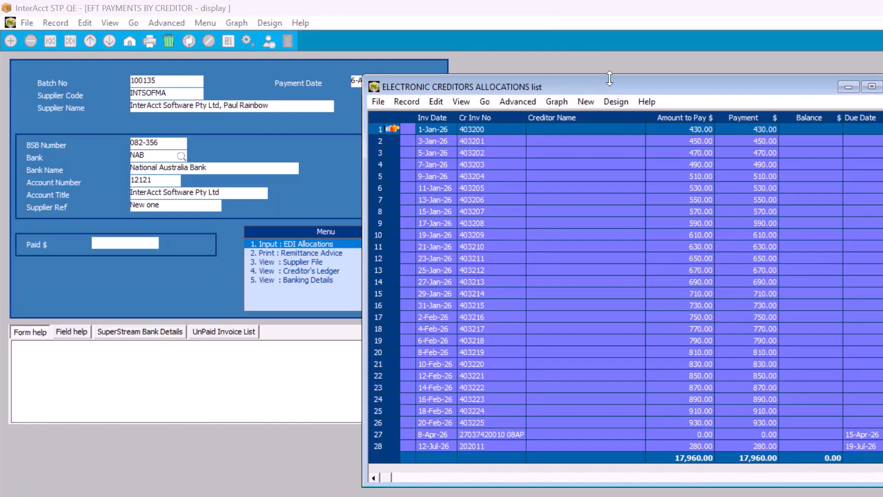
drag(613, 87, 562, 67)
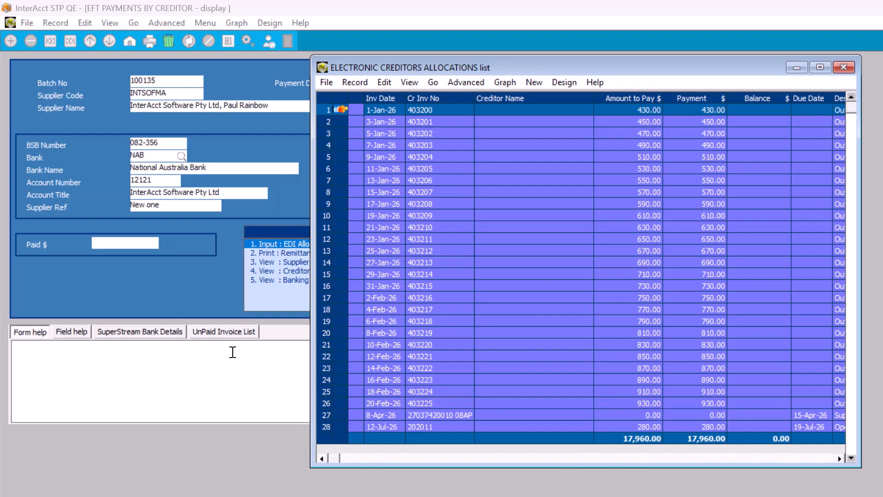
click(843, 67)
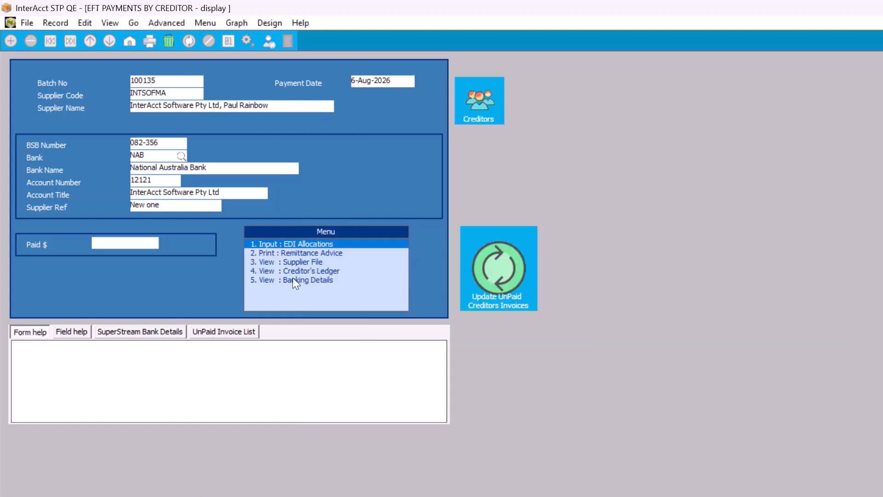
click(218, 336)
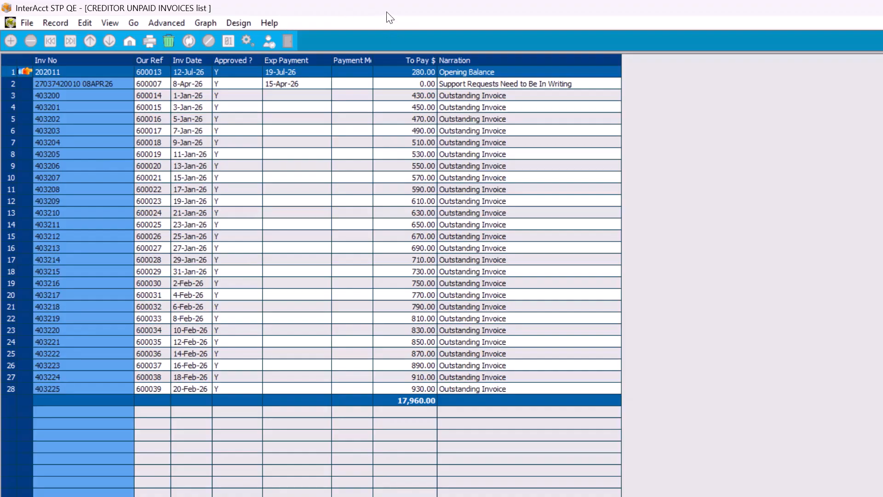
key(Escape)
Step: Tick invoices 403201, 403202, 403207 to 403209 and 403213 to 403215 in the EDI allocations, and update only the ticked records
click(278, 244)
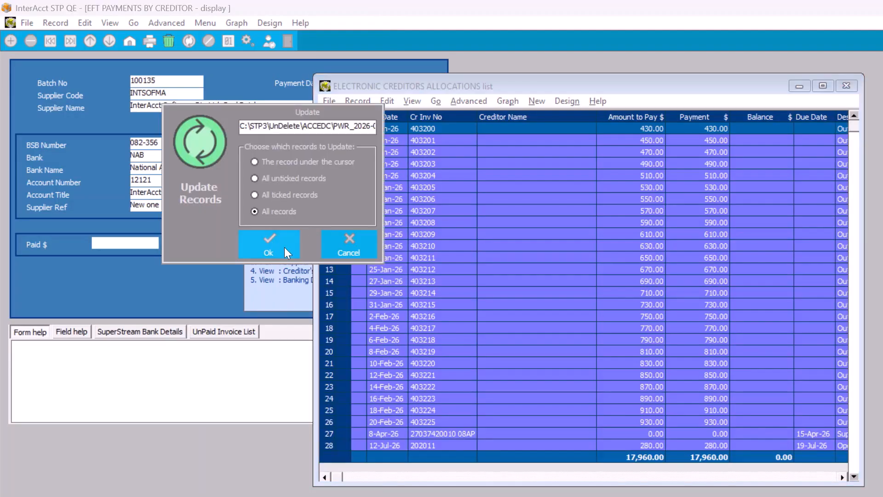
click(356, 246)
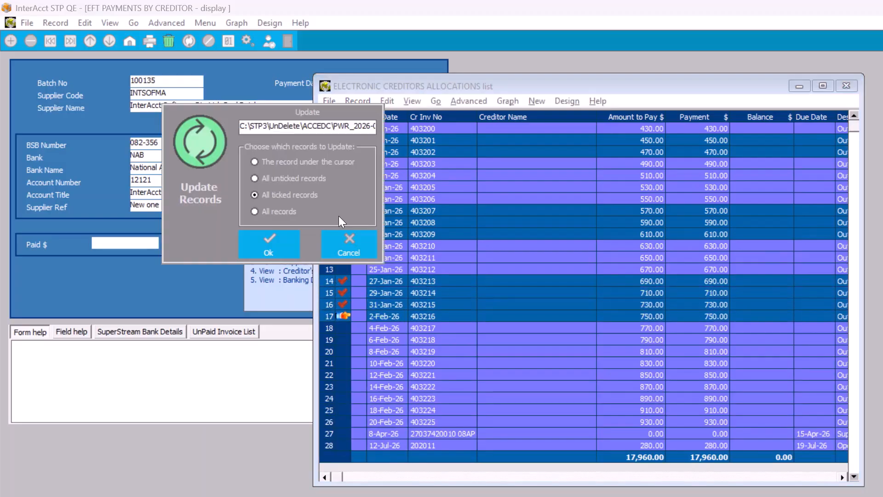
click(263, 246)
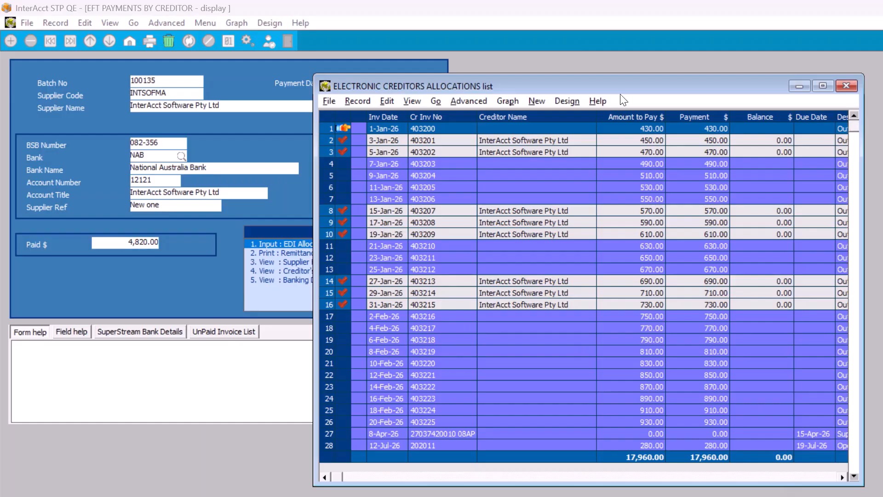
key(Escape)
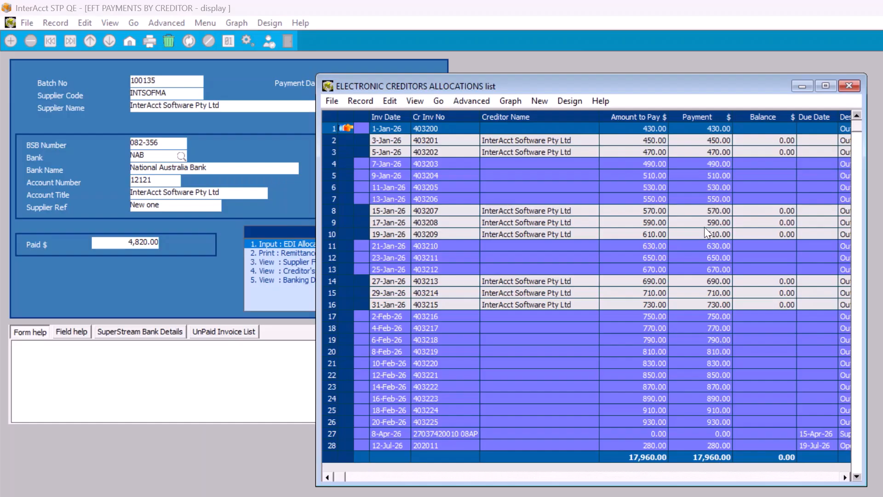
Step: Compare the updated invoice lines with the lines not yet updated in the EDI allocations list
key(Down)
key(Down)
key(Up)
key(Up)
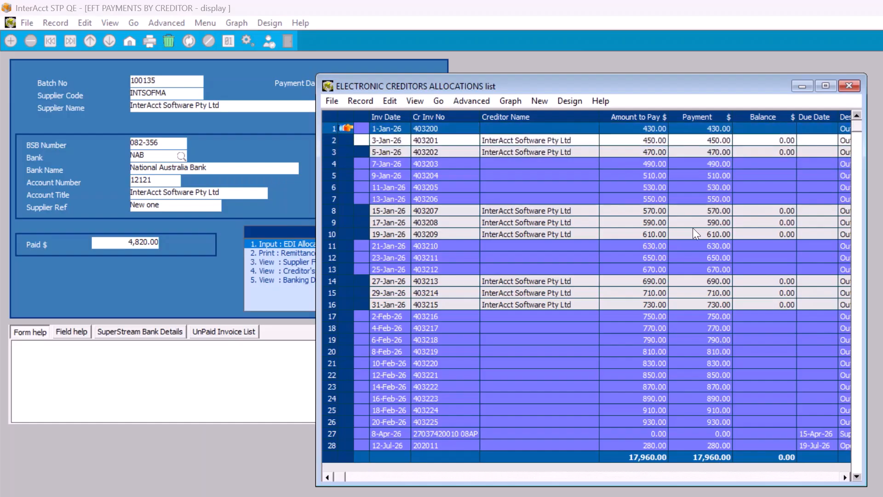
key(Down)
key(Down)
key(Down)
key(Down)
key(Down)
key(Down)
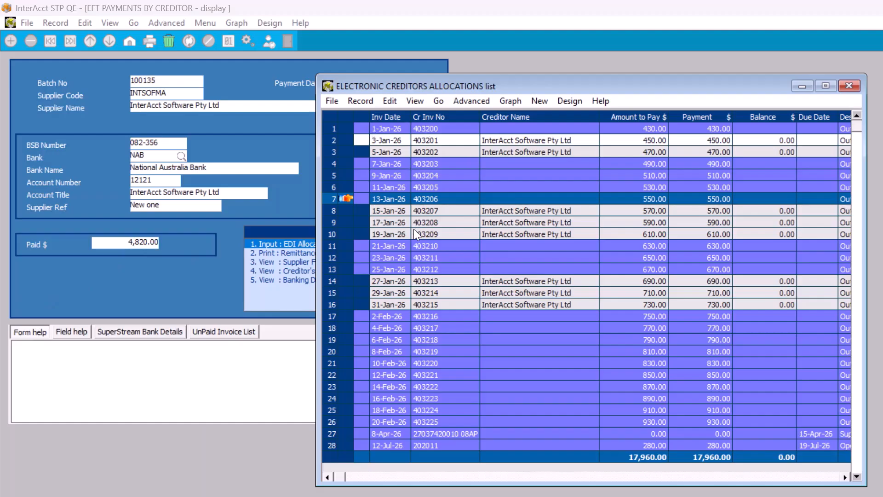
key(Up)
key(Up)
key(Up)
key(Up)
key(Up)
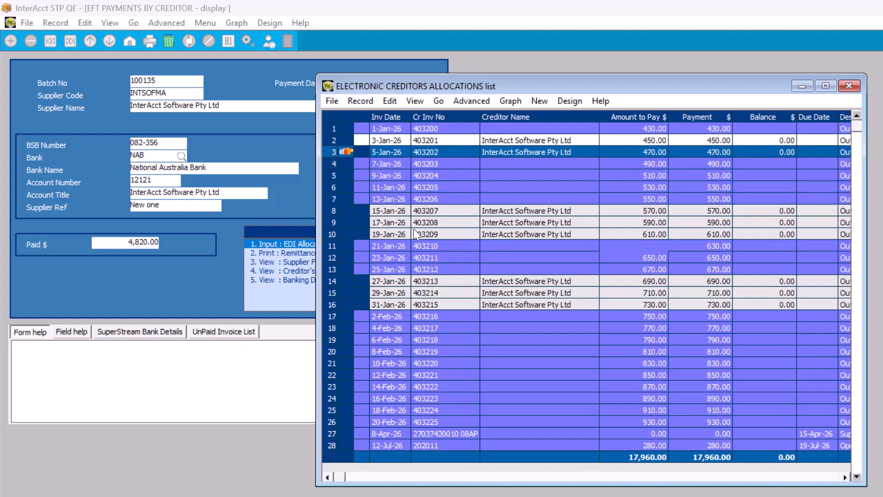
key(Up)
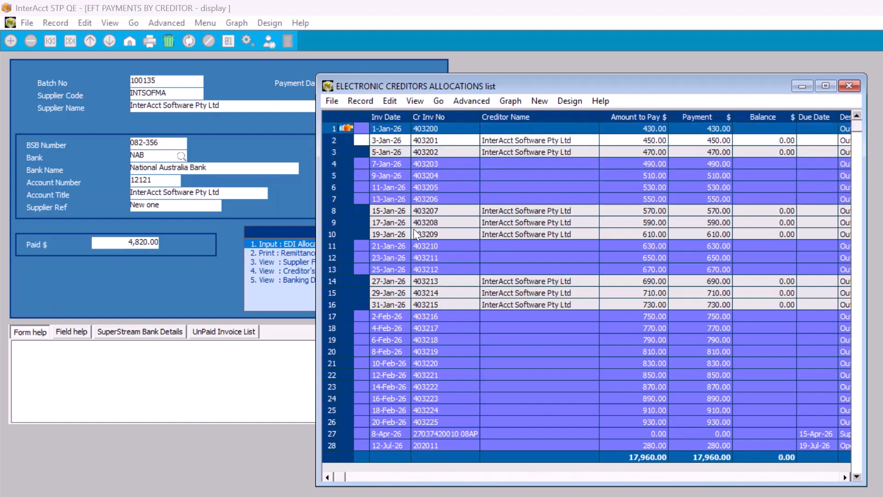
Step: Update all records in the payment's EDI allocations and check the supplier's unpaid invoice list
key(ctrl+u)
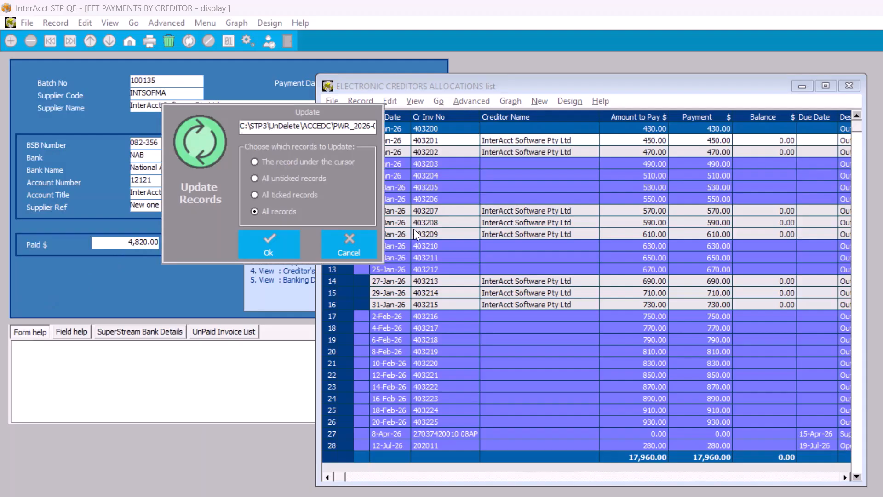
key(Return)
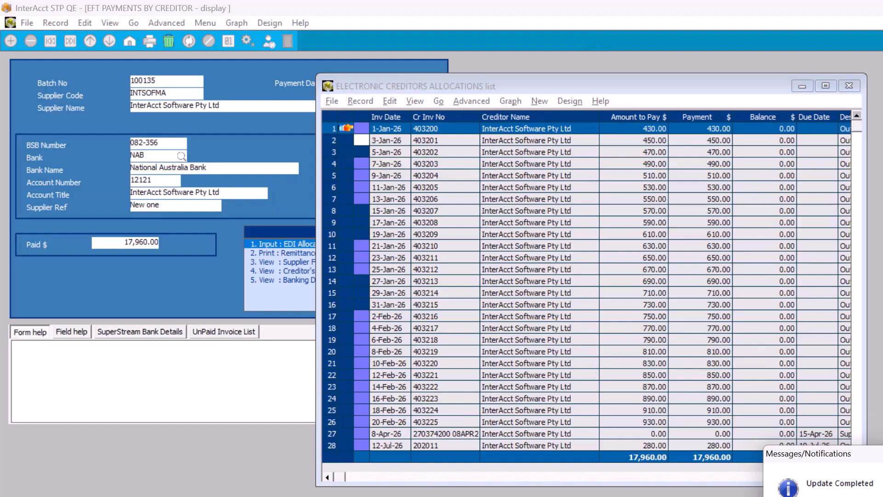
click(849, 86)
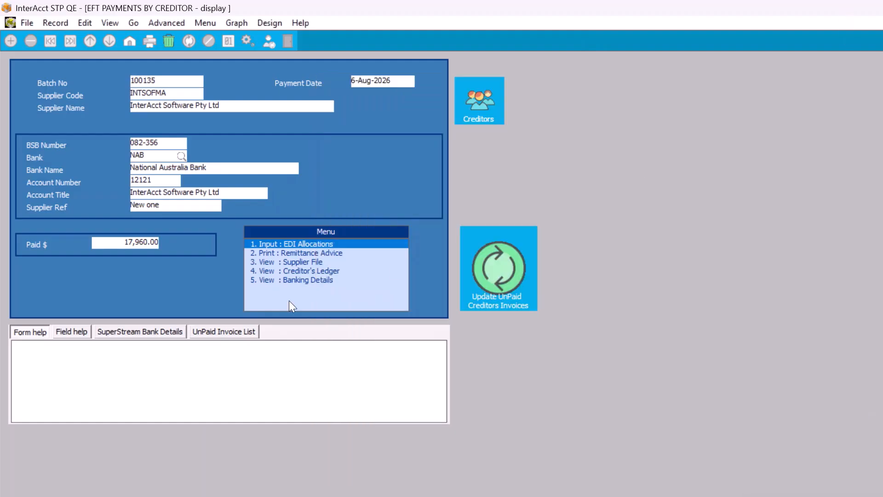
click(213, 331)
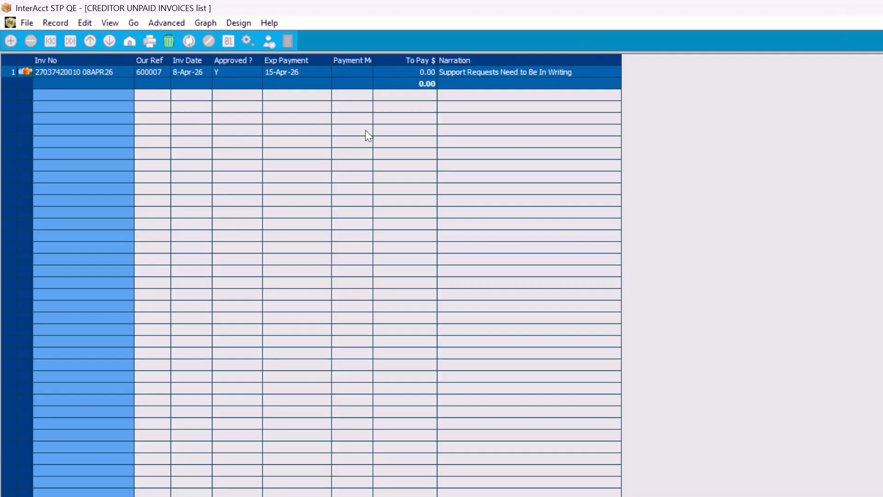
key(Escape)
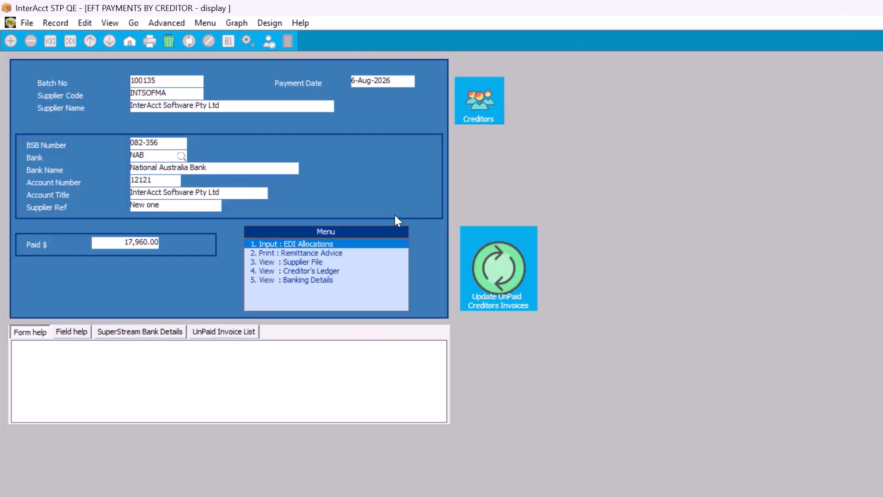
Step: Delete all the payment's EDI allocation records and check the supplier's unpaid invoice list
double_click(280, 244)
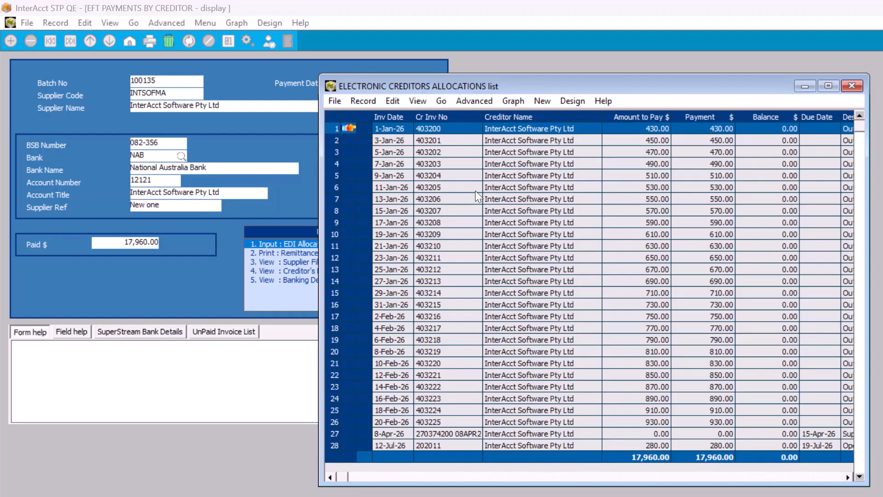
key(Delete)
click(267, 243)
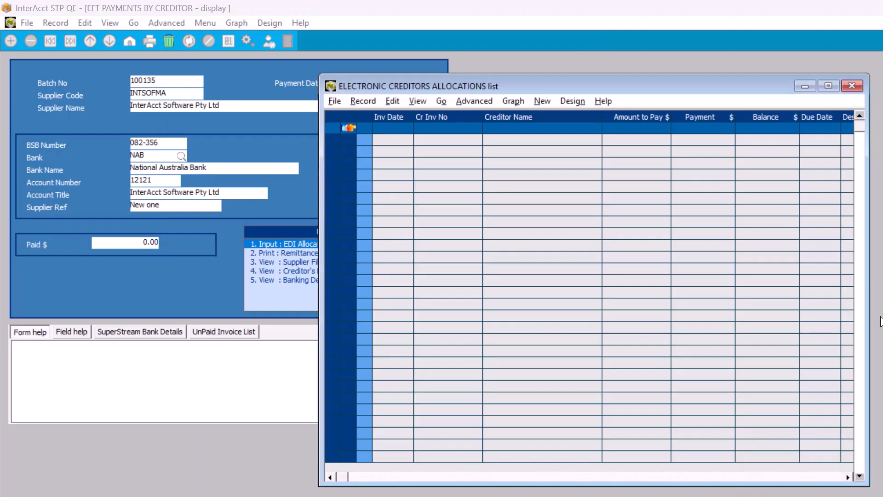
click(851, 86)
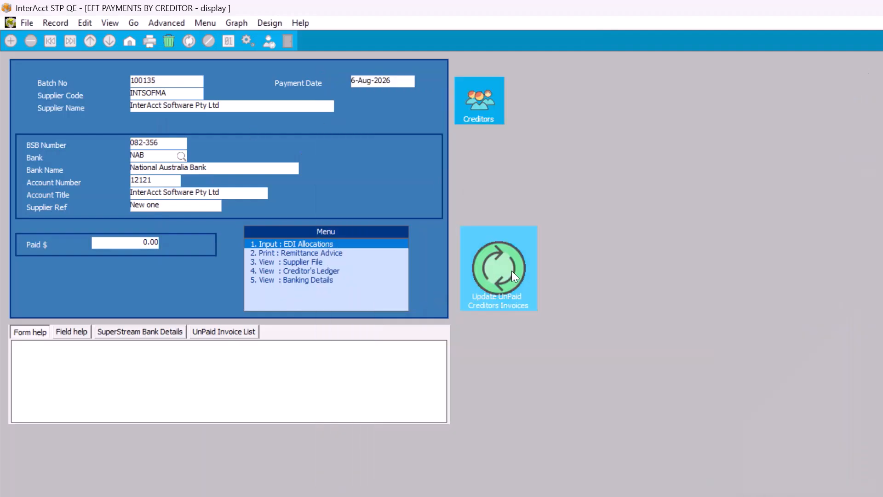
click(210, 334)
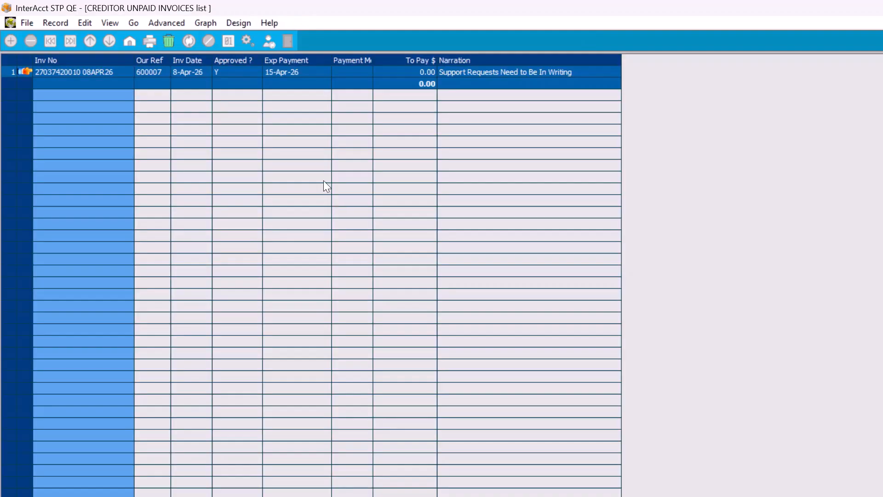
key(Escape)
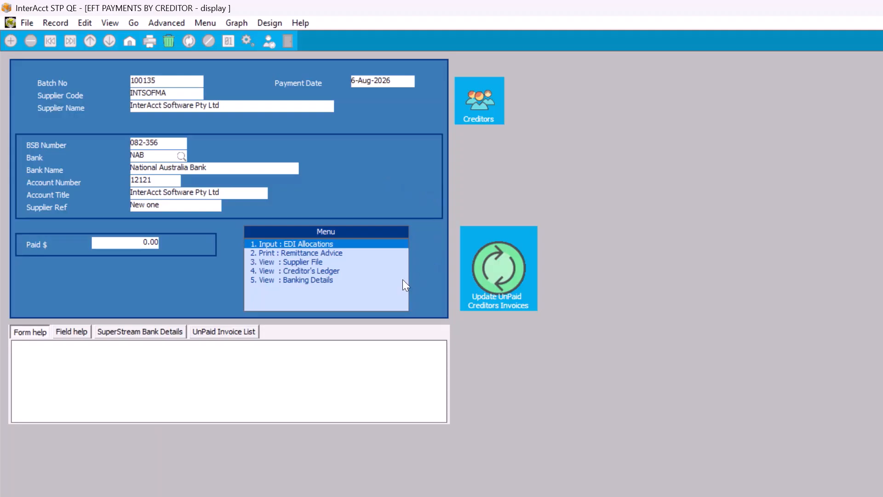
Step: Run Update UnPaid Creditors Invoices for the supplier and review the refreshed unpaid invoice list
click(494, 266)
click(227, 332)
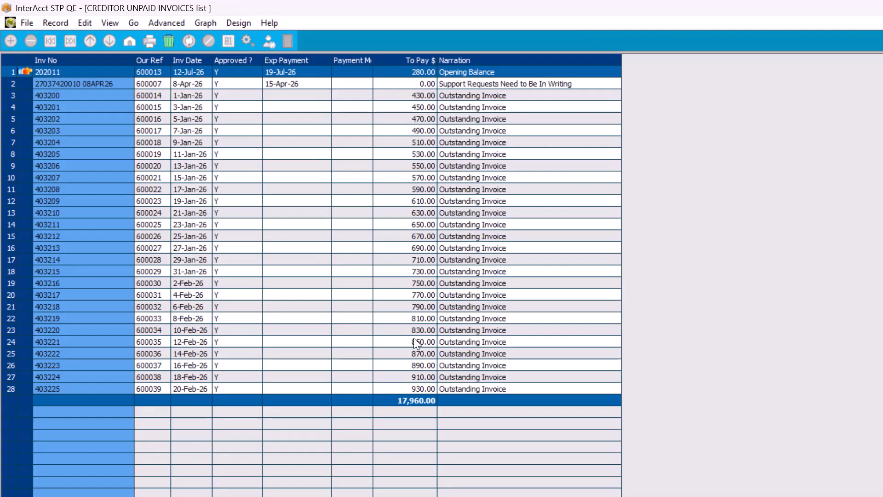
key(Escape)
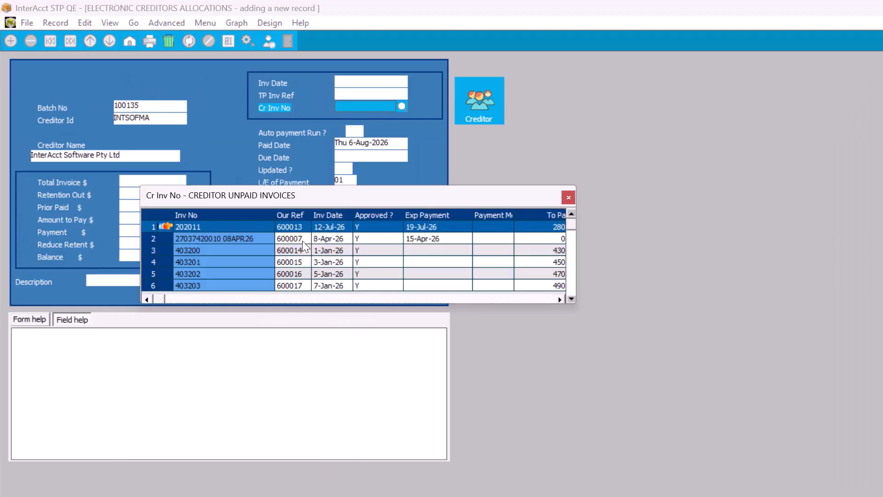
Step: Try to add a single EDI allocation for invoice 403220, picked from the enlarged list of unpaid creditor invoices
drag(377, 302, 362, 468)
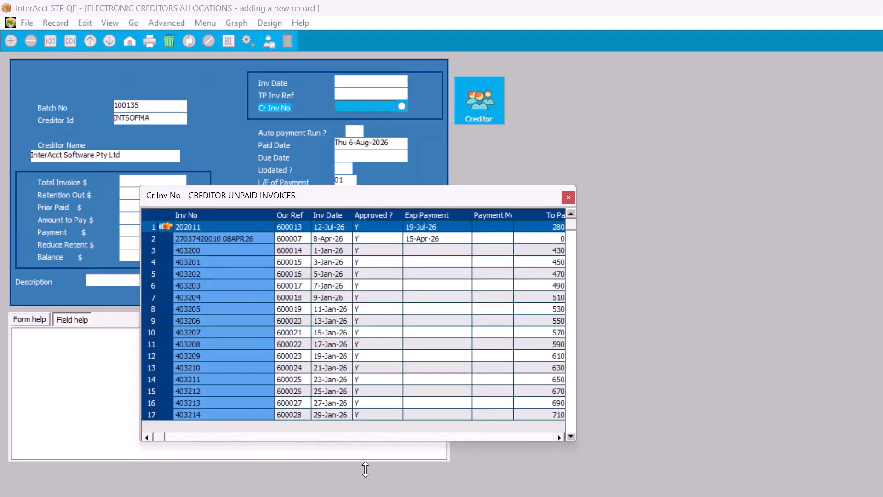
drag(572, 274, 738, 282)
drag(480, 192, 522, 146)
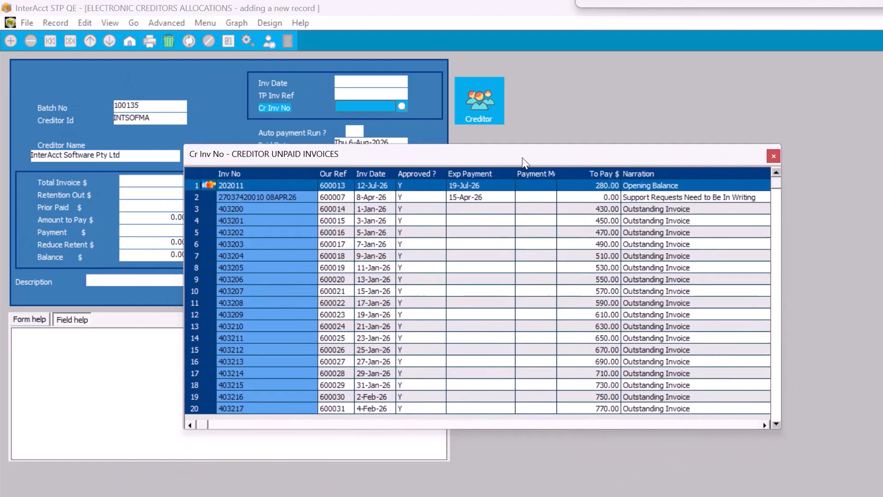
key(Page_Down)
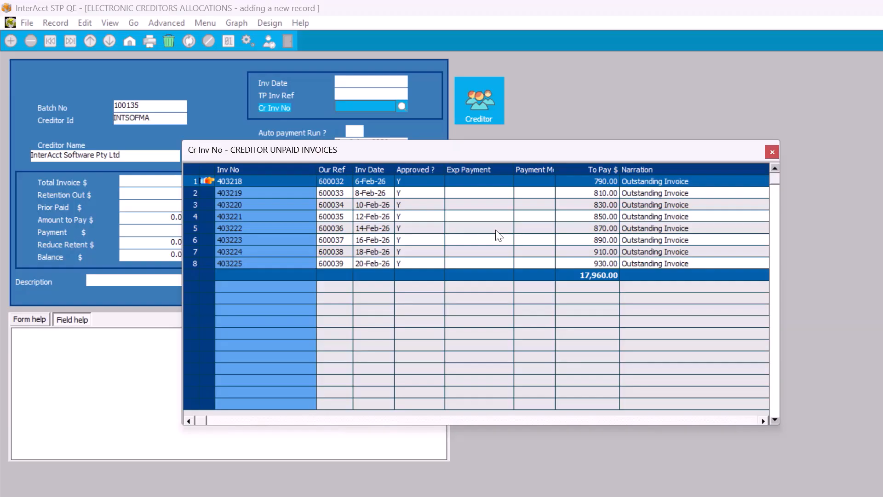
key(Down)
key(Down)
key(Return)
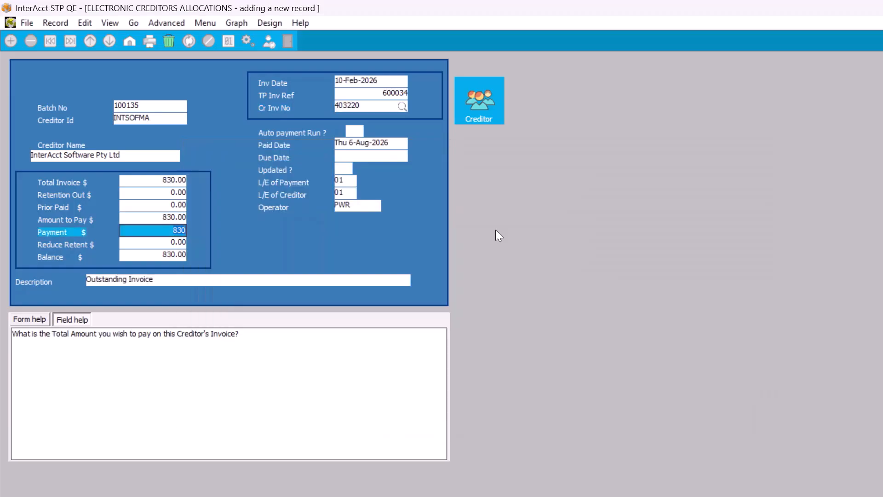
key(Escape)
key(Return)
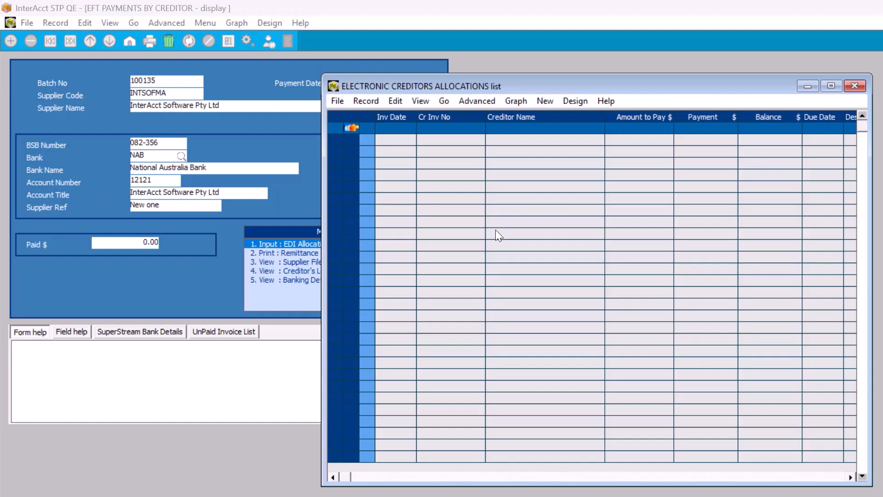
key(Escape)
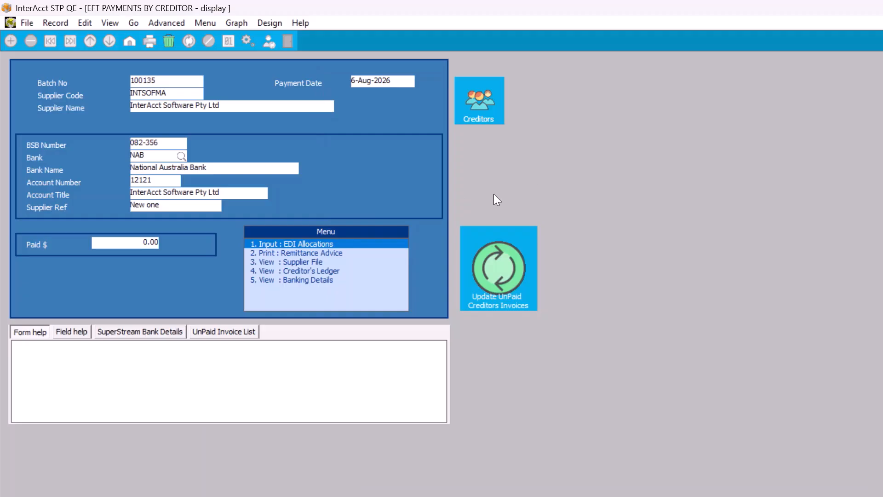
Step: Delete the supplier's payment record and add a new one to batch 100135 for INTSOFMA, found by searching for "in"
key(Delete)
key(Return)
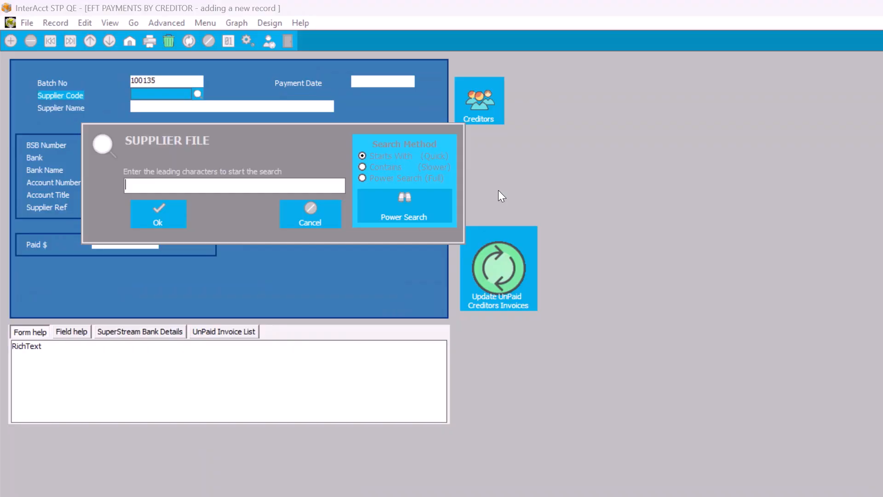
text(in)
key(Return)
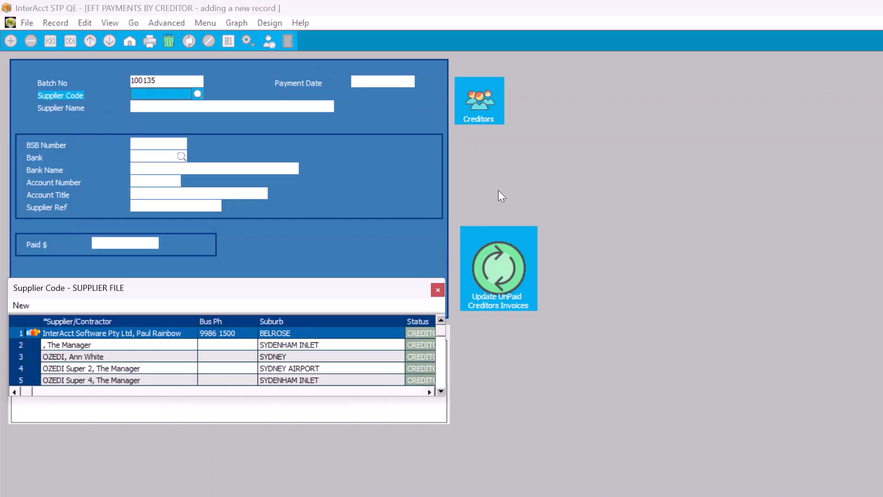
key(Return)
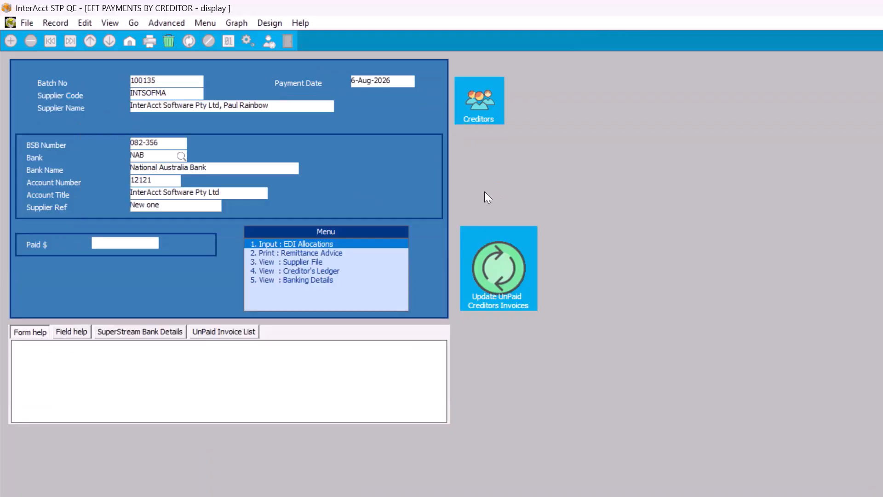
Step: Tick only the last two invoices, dated 8-Apr-26 and 12-Jul-26, in the new payment's EDI allocations
click(279, 243)
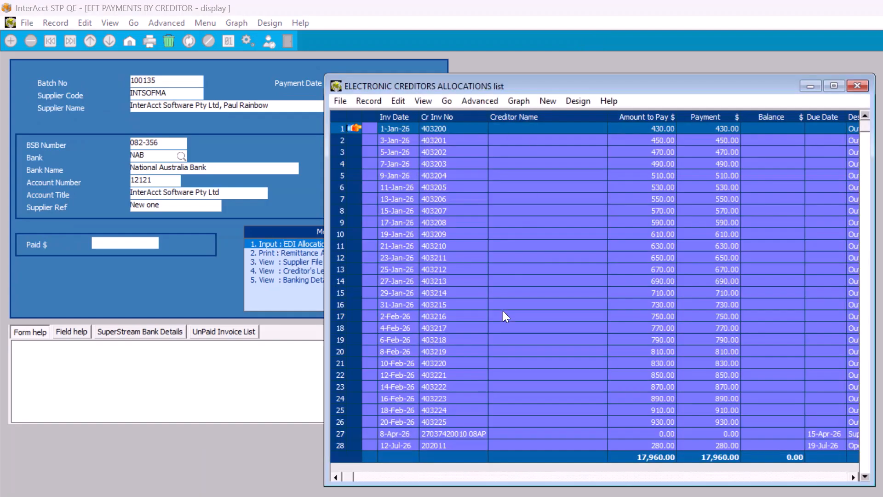
key(Down)
key(Down)
key(Down)
key(Down)
key(Down)
key(Down)
key(Down)
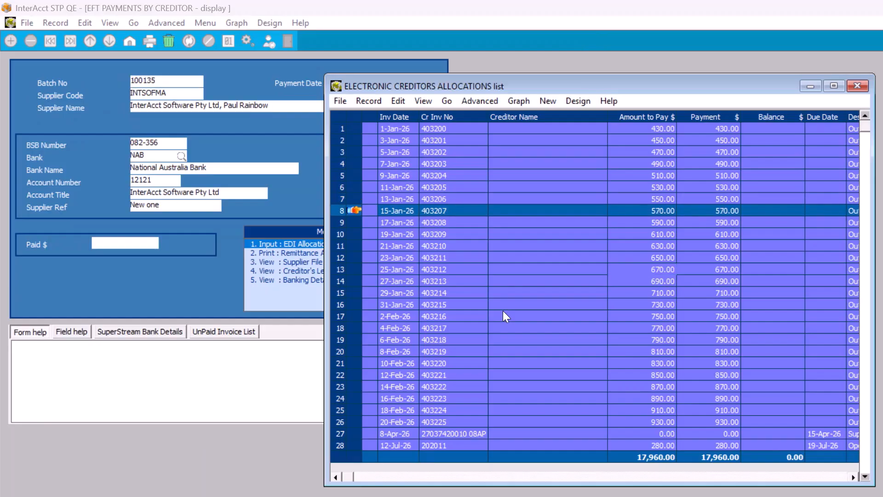
key(Down)
key(Down)
key(Down)
key(Down)
key(Down)
key(Down)
key(Down)
key(Down)
key(Down)
key(Down)
key(Down)
key(Down)
key(Down)
key(Down)
key(Down)
key(Down)
key(Down)
key(Down)
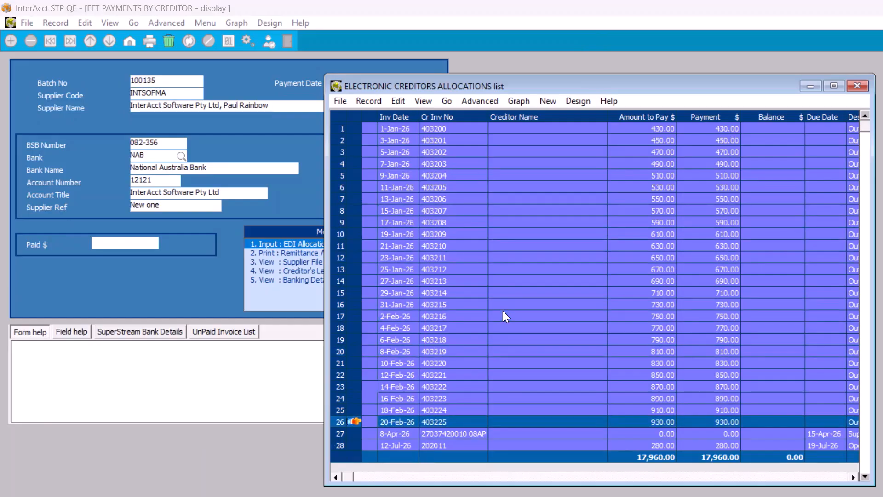
key(Down)
key(Down)
key(shift+Up)
key(shift+Up)
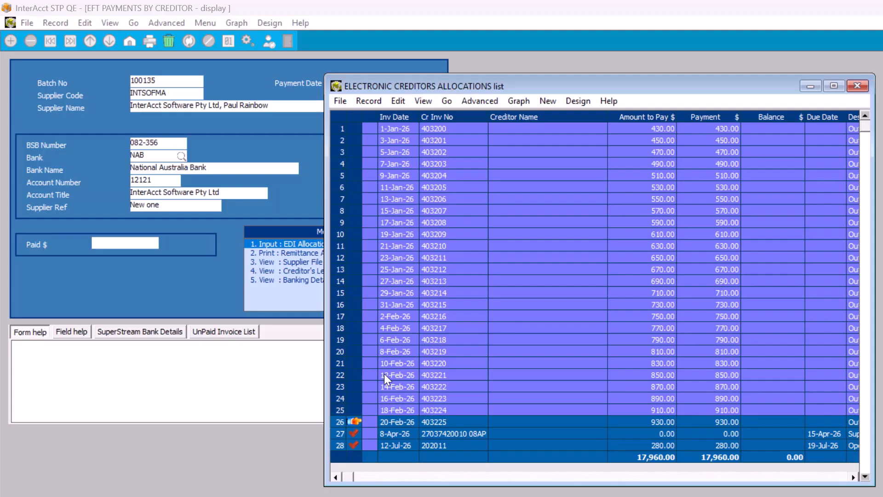
Step: Update all unticked records in the EDI allocations
click(339, 101)
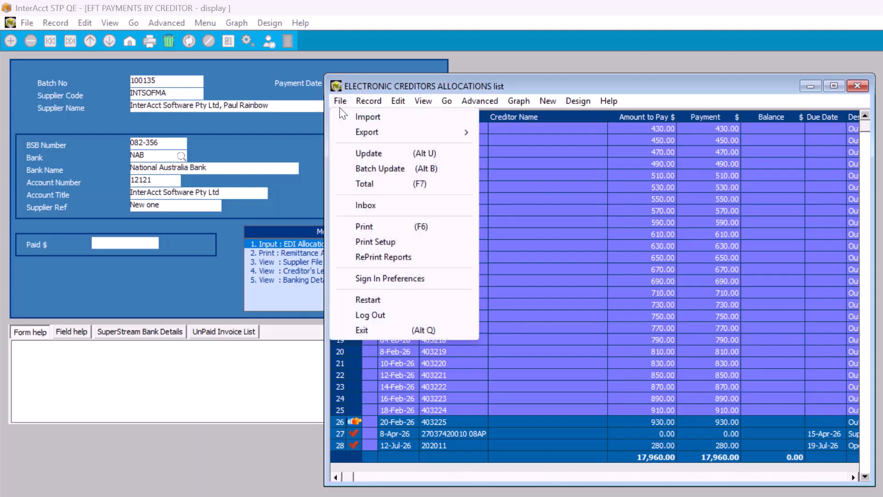
click(386, 154)
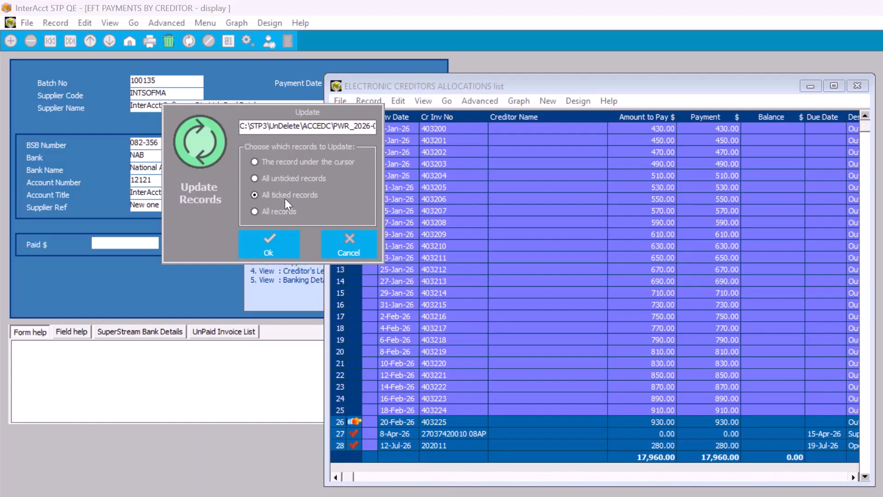
click(260, 178)
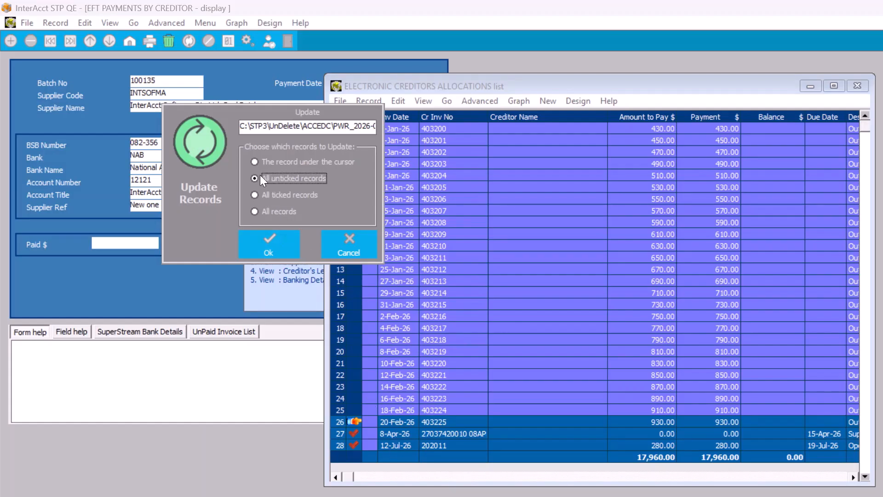
click(277, 239)
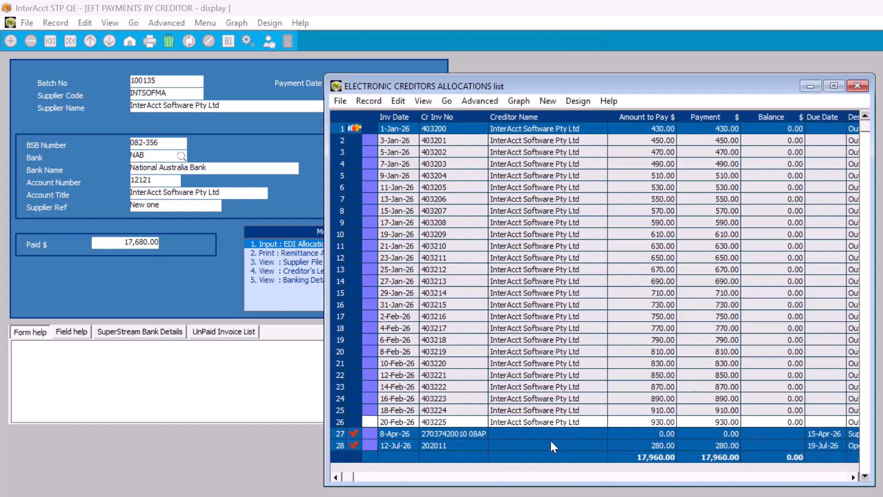
Step: Delete all ticked records from the EDI allocations
click(368, 102)
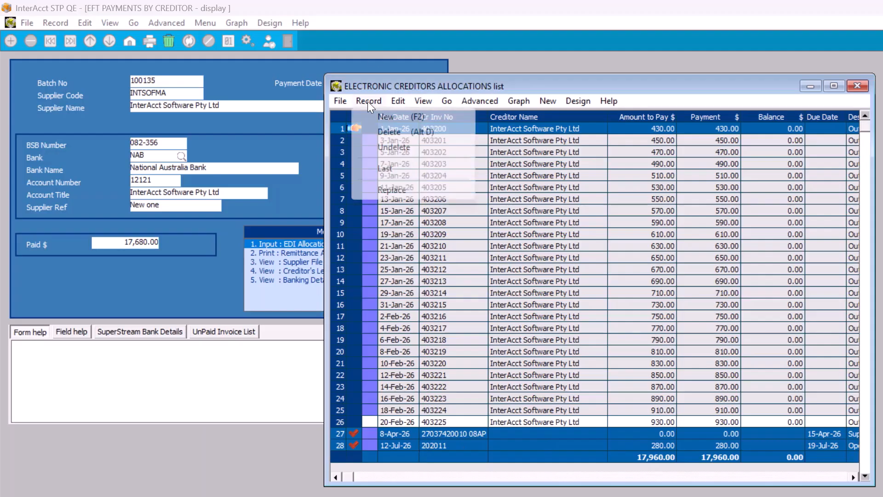
click(392, 131)
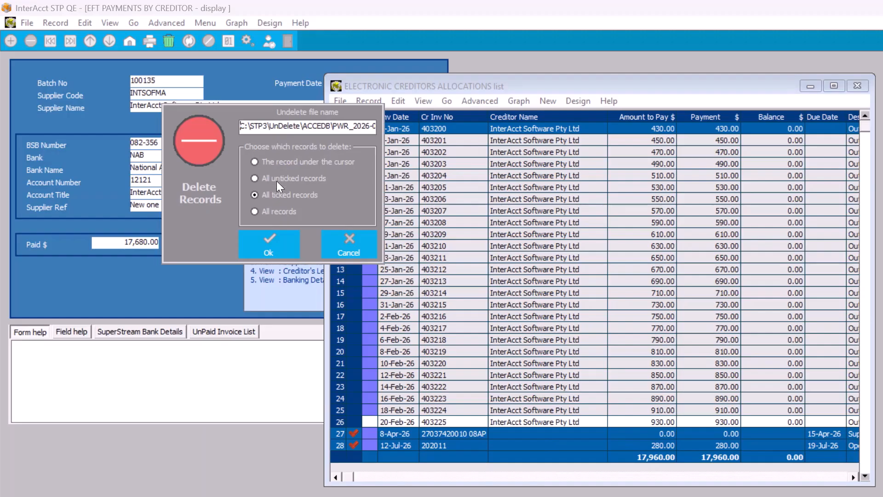
click(262, 249)
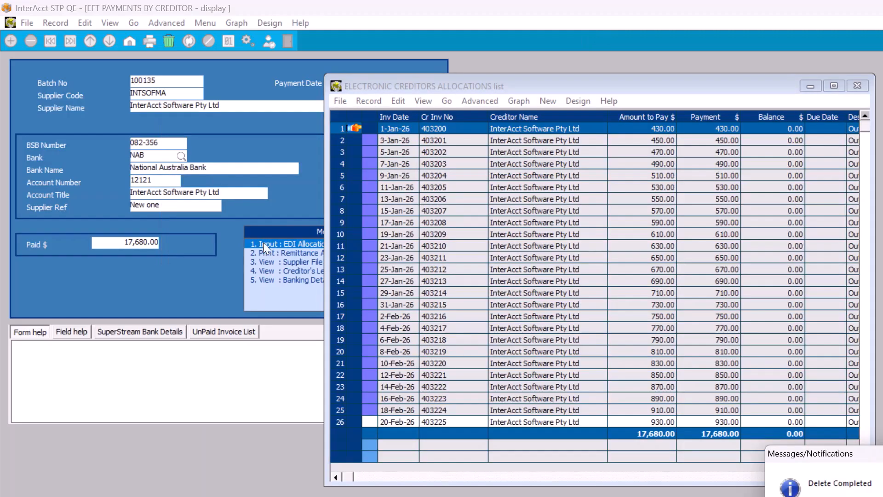